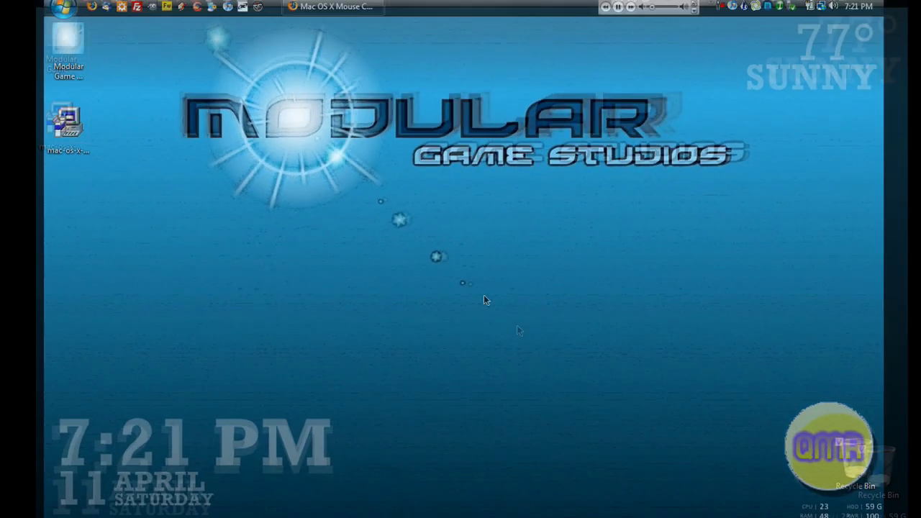
Launch CCleaner and close its window again.
drag(368, 236, 508, 311)
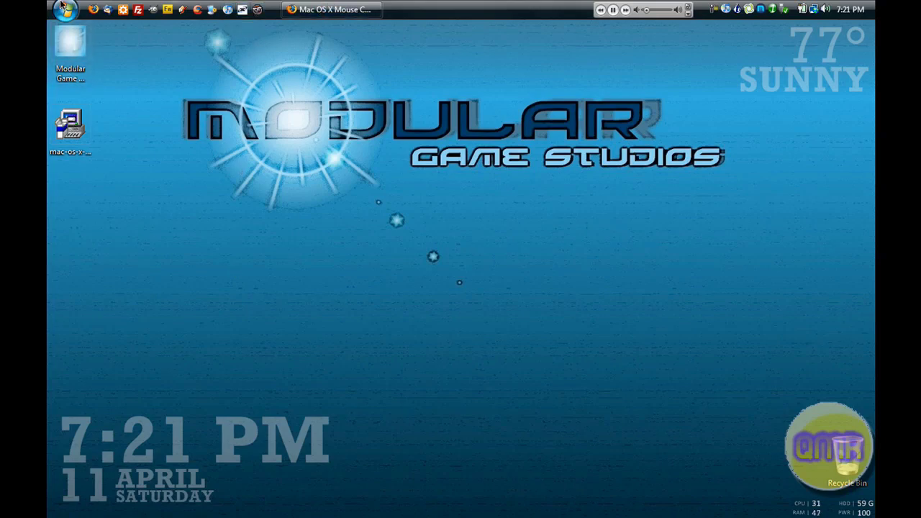
click(367, 8)
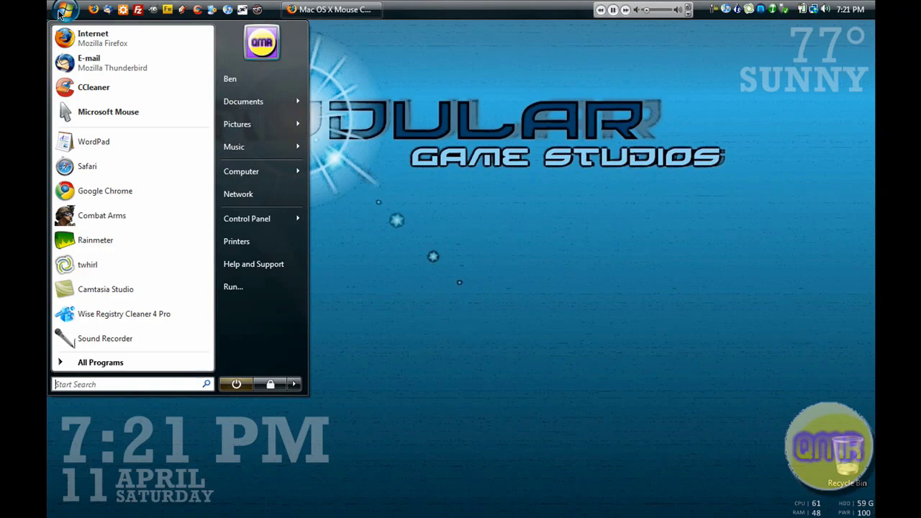
click(100, 88)
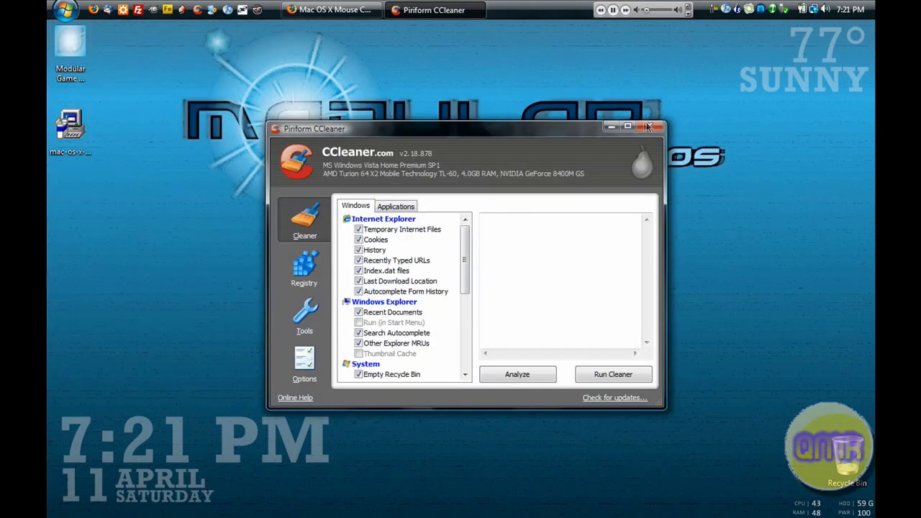
click(648, 126)
click(65, 10)
click(64, 9)
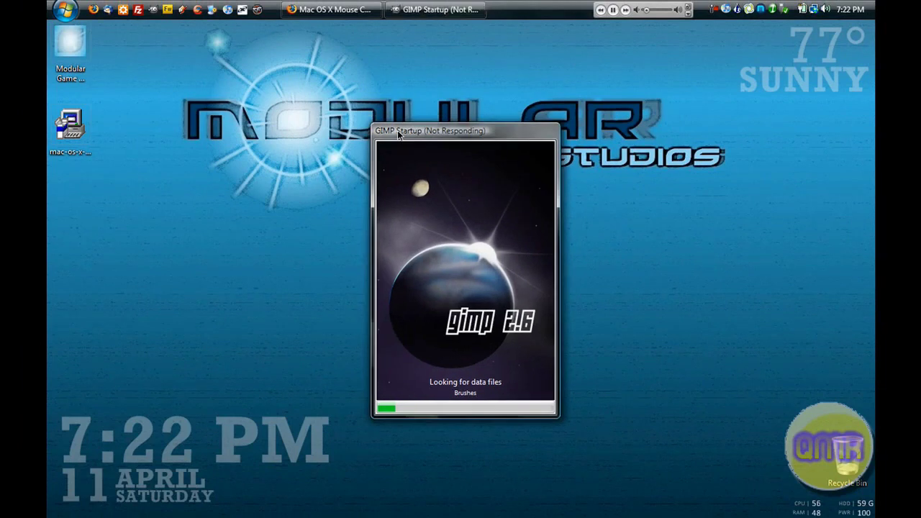
End the unresponsive gimp-2.6.exe process through Windows Task Manager and close Task Manager.
click(450, 144)
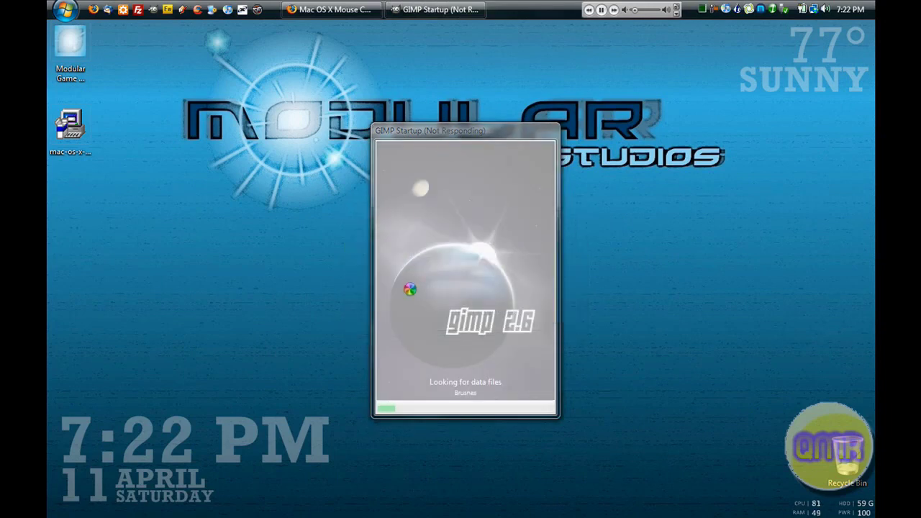
key(ctrl+shift+Escape)
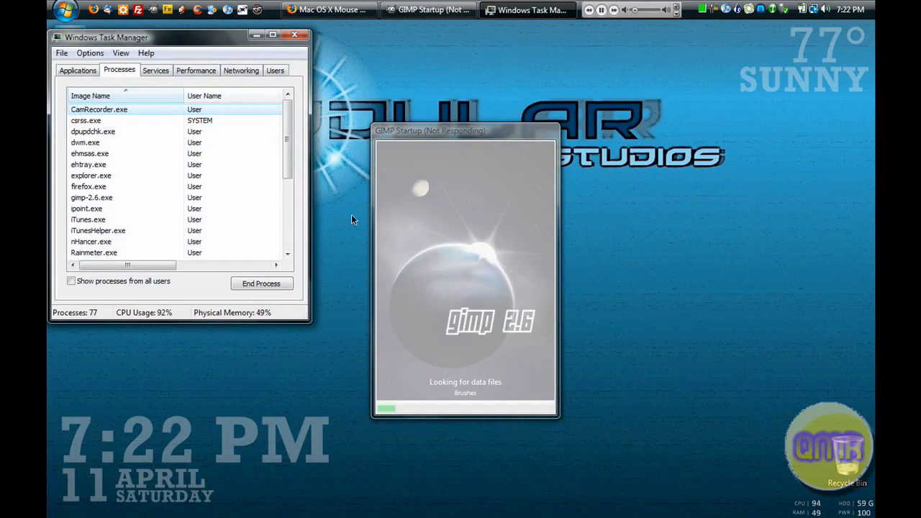
click(108, 197)
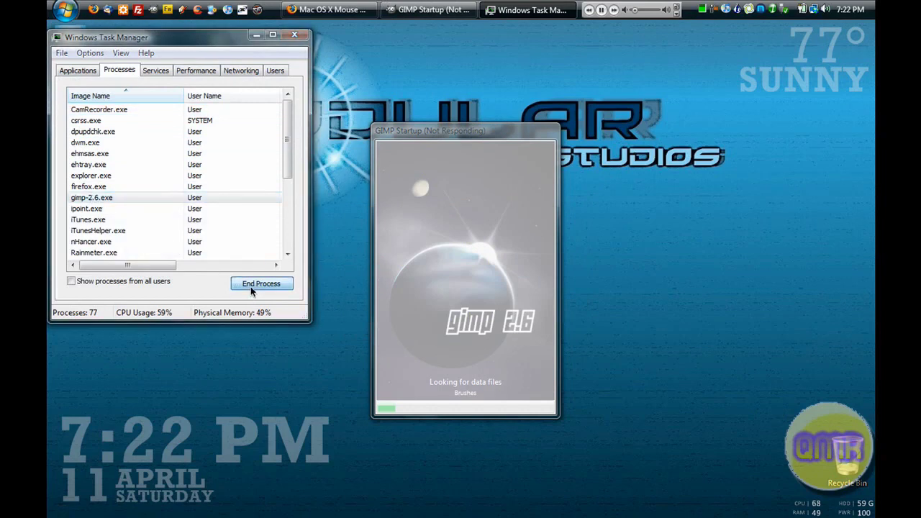
click(252, 284)
click(479, 295)
click(293, 36)
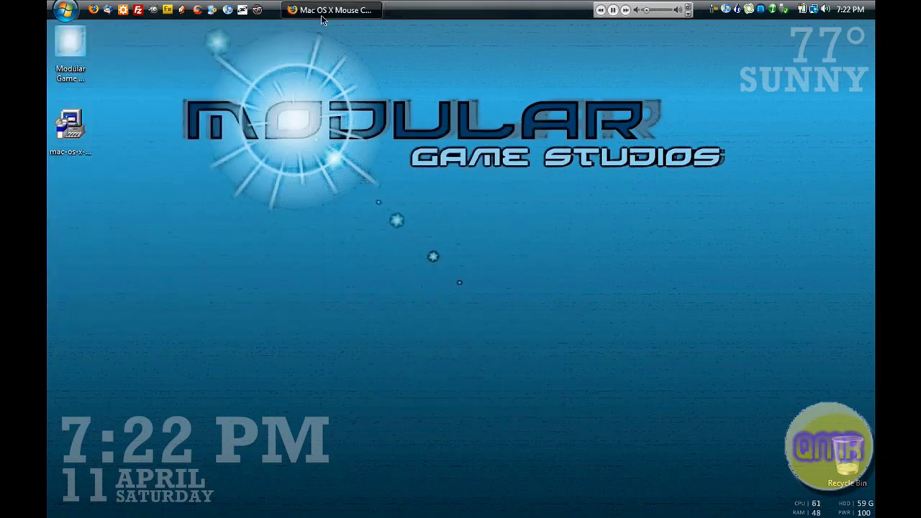
Switch to the Firefox window showing the Mac OS X Mouse Cursors for Windows XP and Vista page and examine its title.
mouse_move(333, 10)
drag(150, 25, 731, 310)
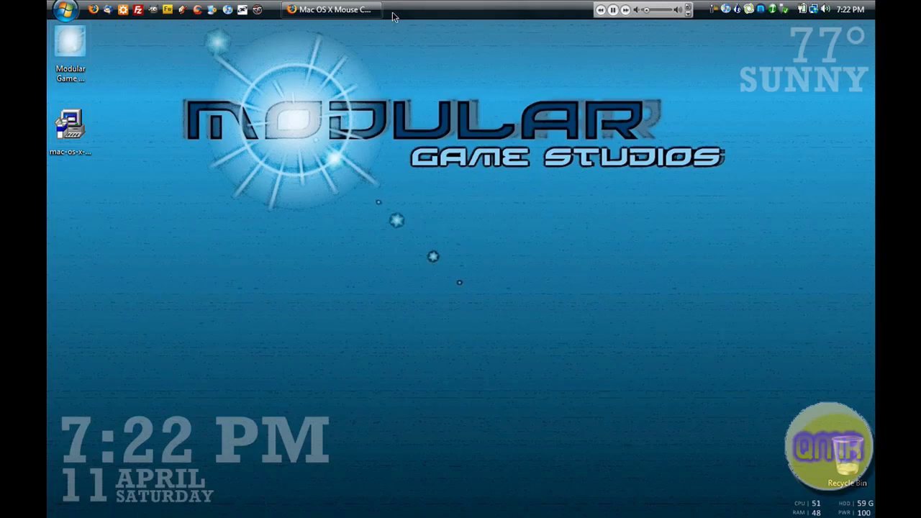
click(350, 10)
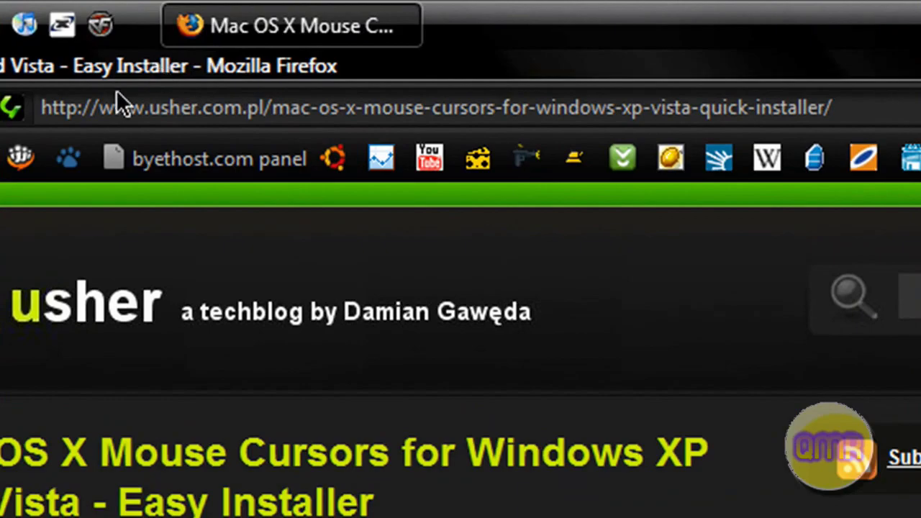
click(99, 106)
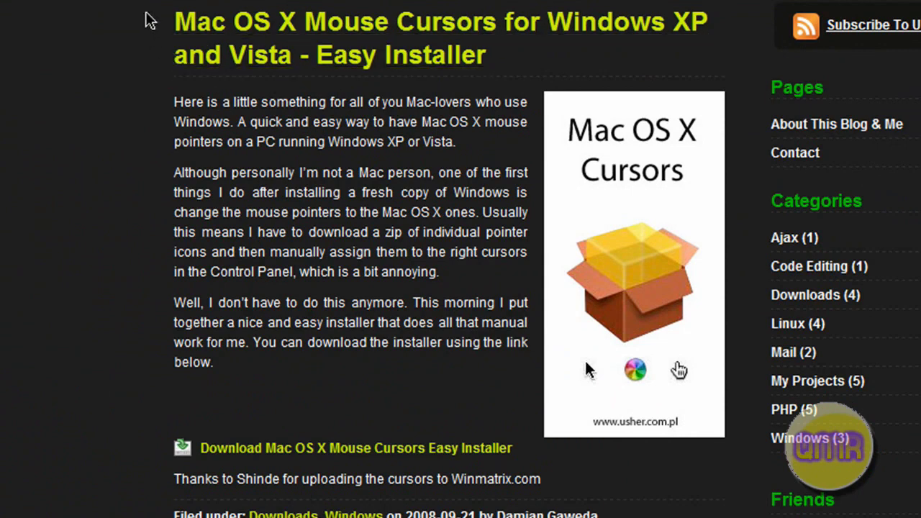
drag(185, 20, 554, 49)
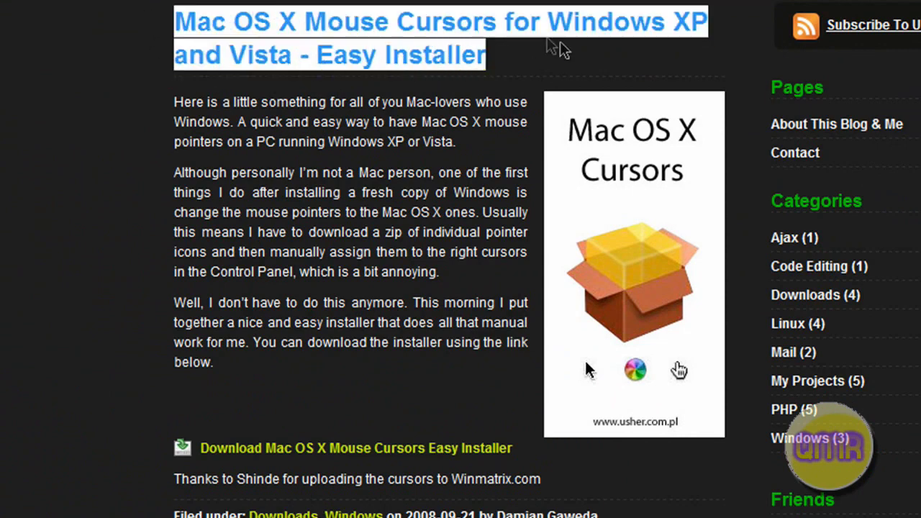
click(593, 60)
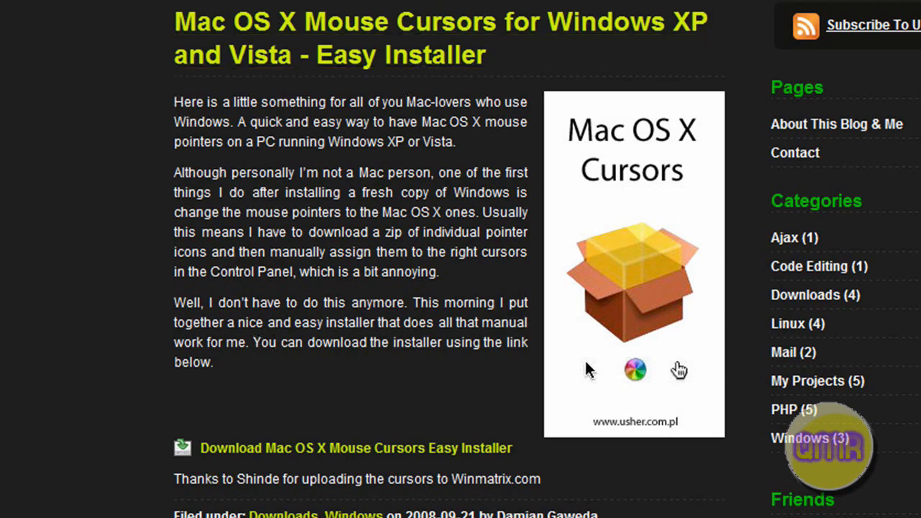
Open the system Mouse Properties, dismiss the Synaptics driver prompt, and show the pointer scheme settings.
key(super)
key(super)
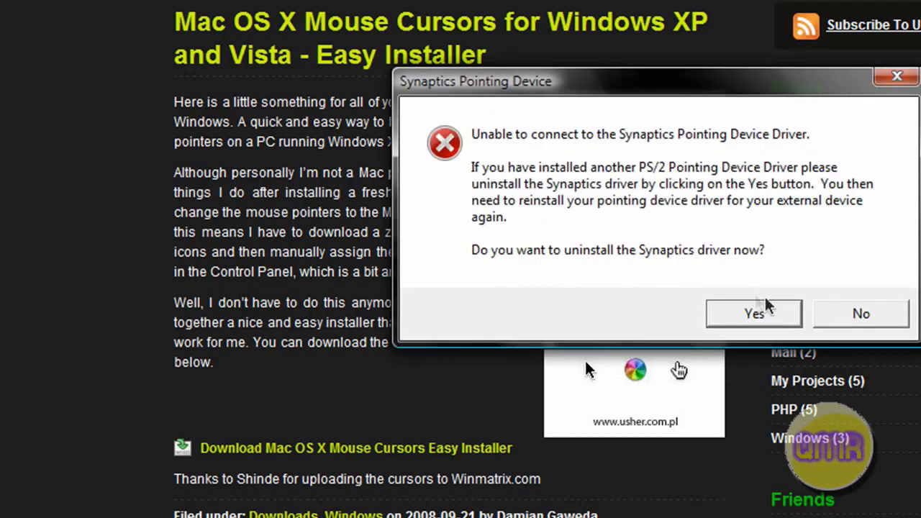
click(756, 312)
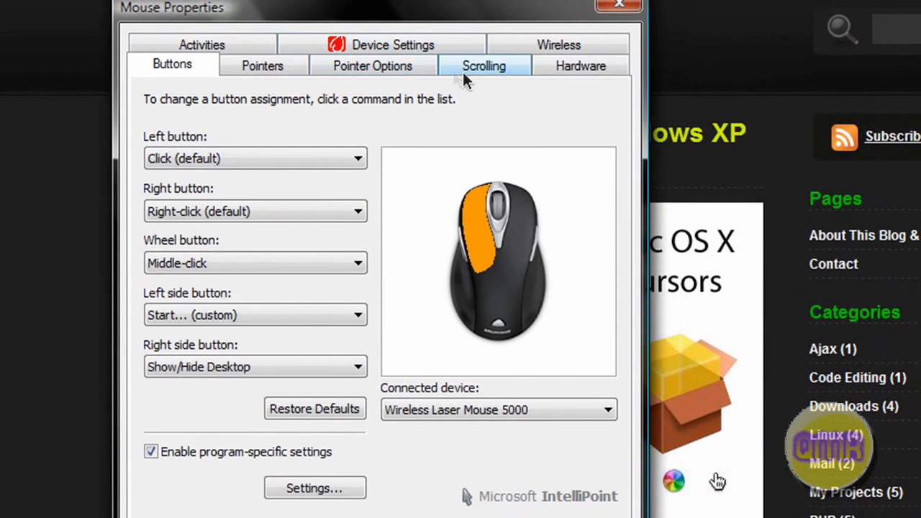
click(400, 66)
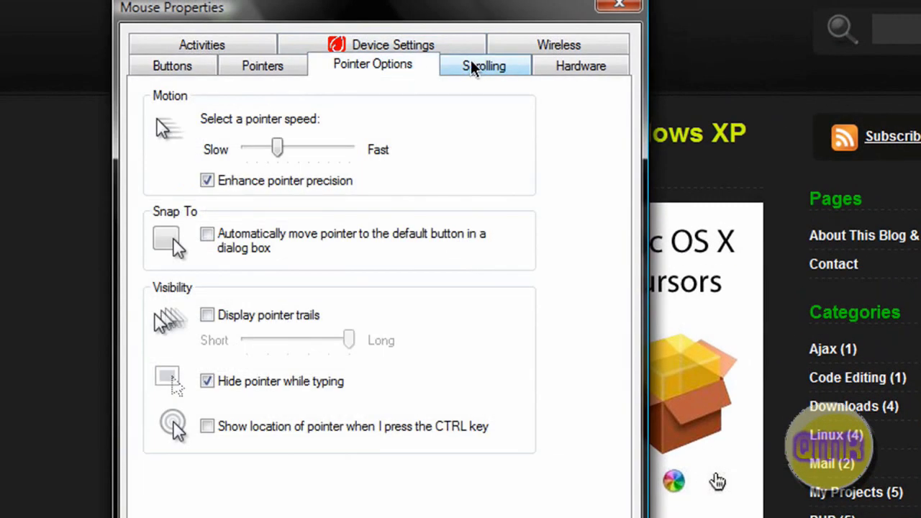
click(278, 72)
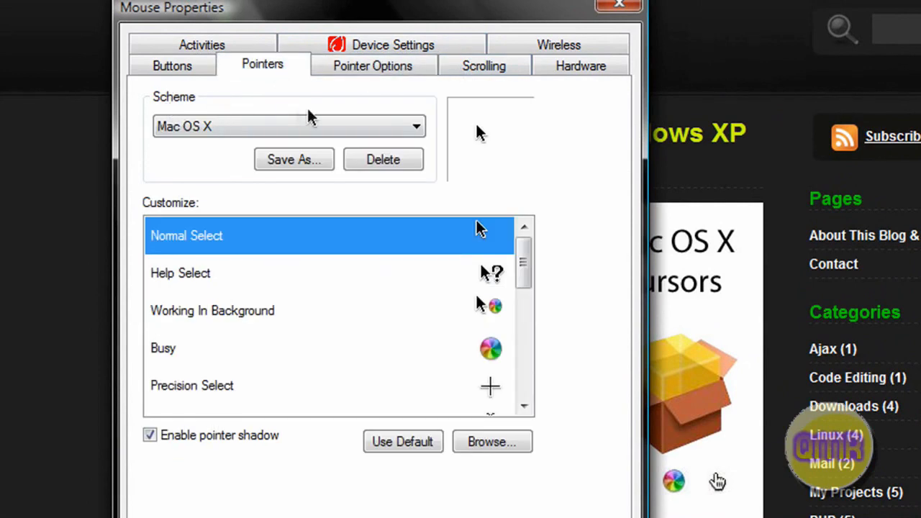
Preview the Windows Black (extra large) and 3D-White pointer schemes.
click(316, 126)
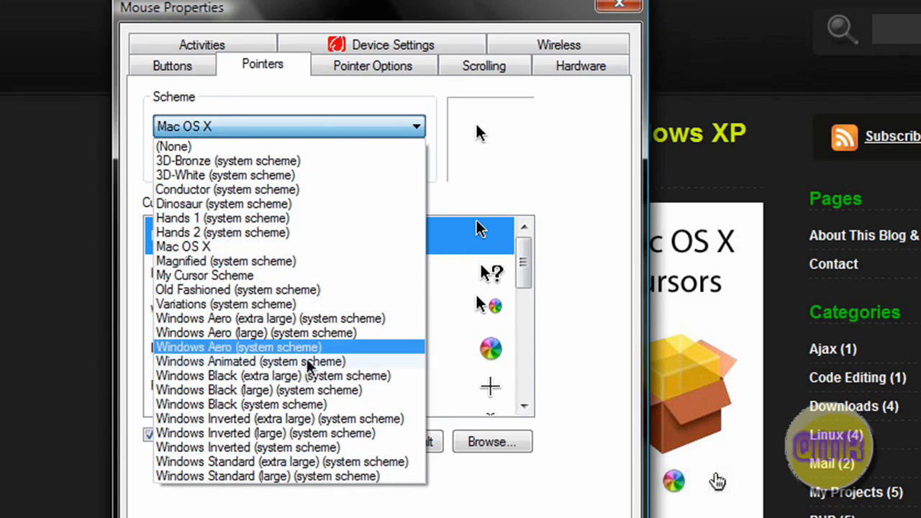
click(281, 375)
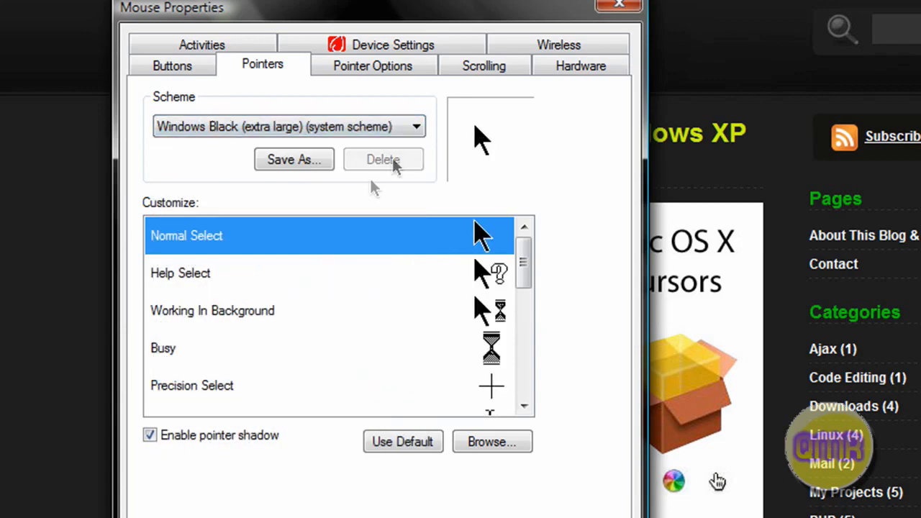
click(410, 133)
click(248, 174)
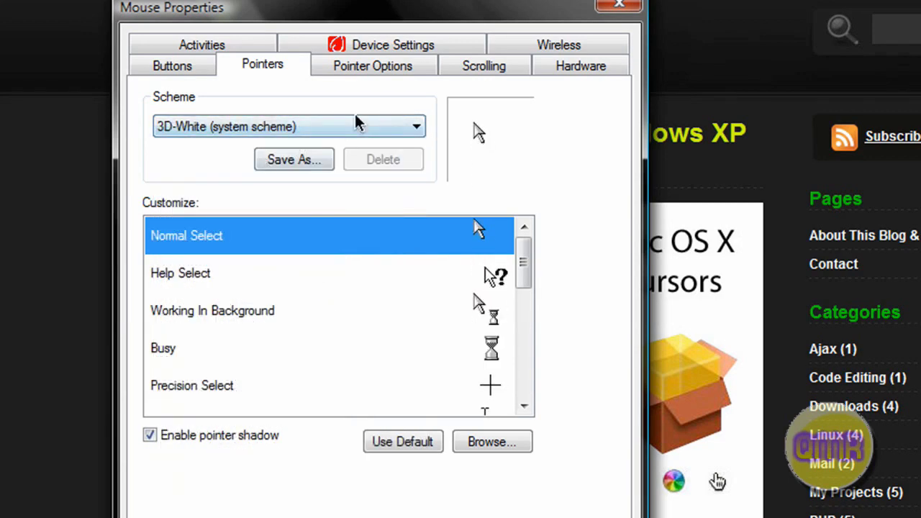
Set the pointer scheme to Mac OS X and close Mouse Properties.
click(357, 128)
click(312, 137)
click(261, 128)
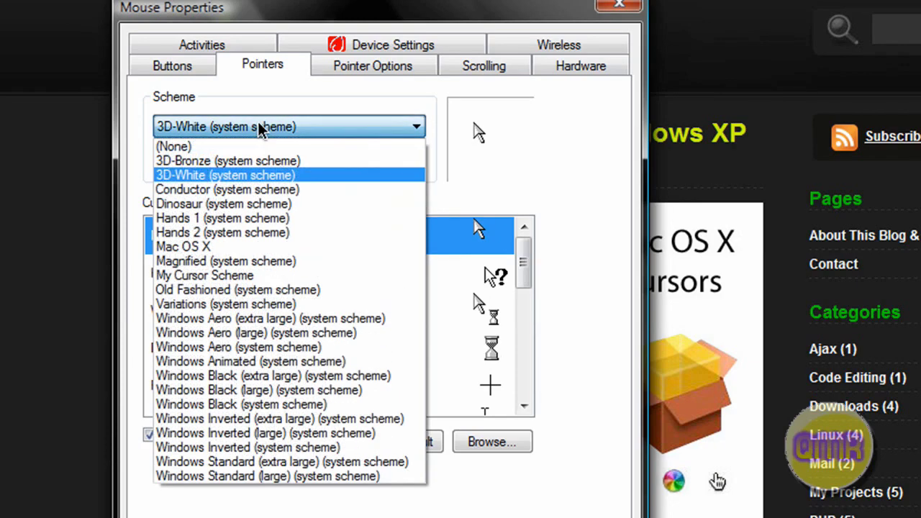
click(223, 246)
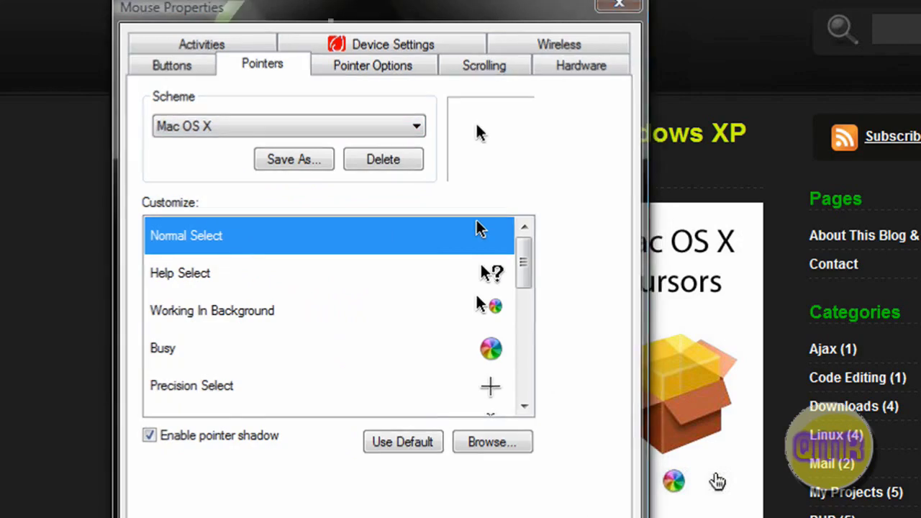
key(Return)
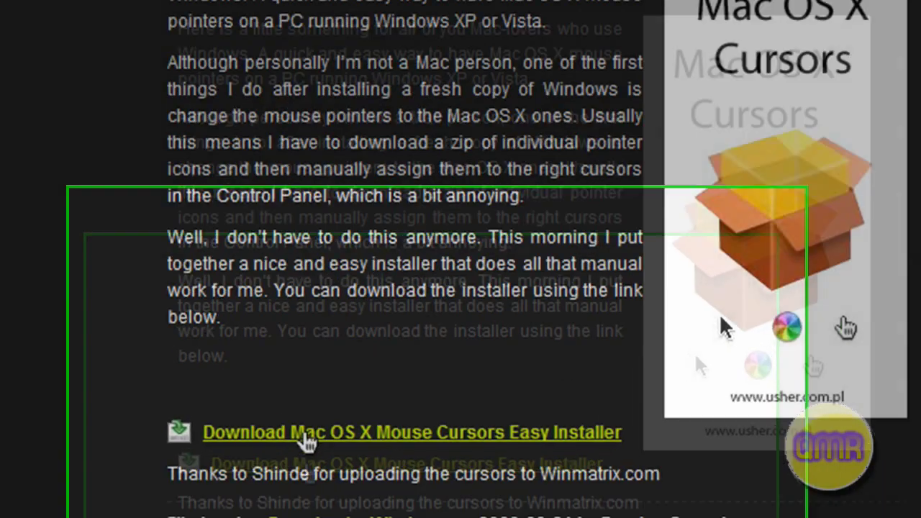
Open the download prompt for mac-os-x-cursors-10-setup.exe, dismiss it without saving, and look through the Downloads folder before closing it.
click(291, 304)
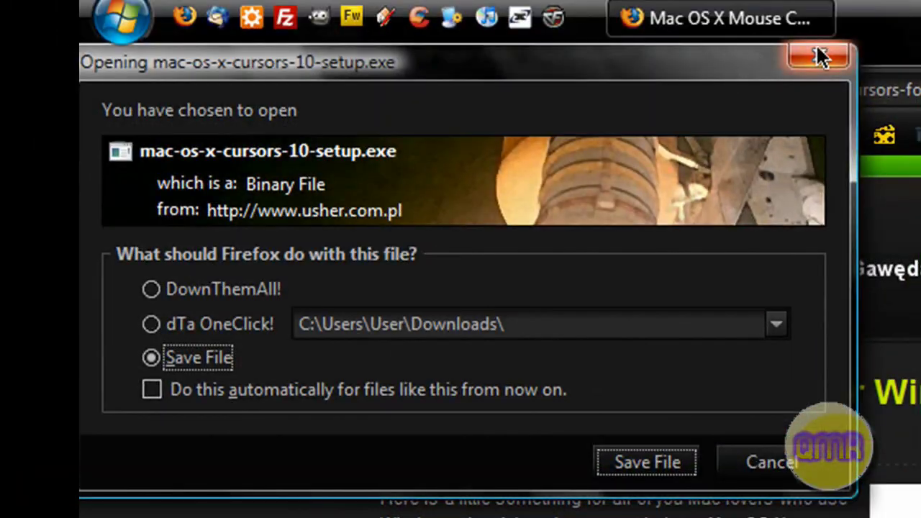
click(817, 54)
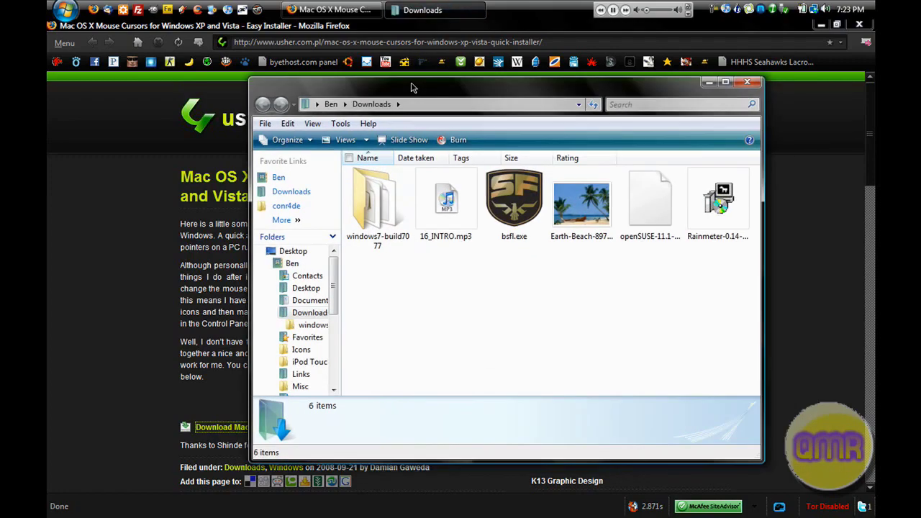
drag(412, 87, 386, 77)
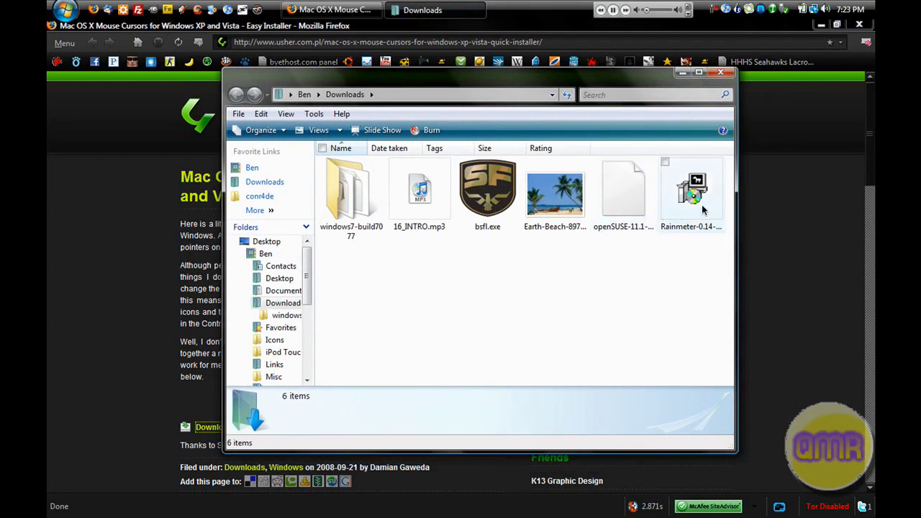
click(719, 74)
Run mac-os-x-cursors-10-setup.exe from the desktop and complete the Mac OS X Cursors installation wizard.
key(super+d)
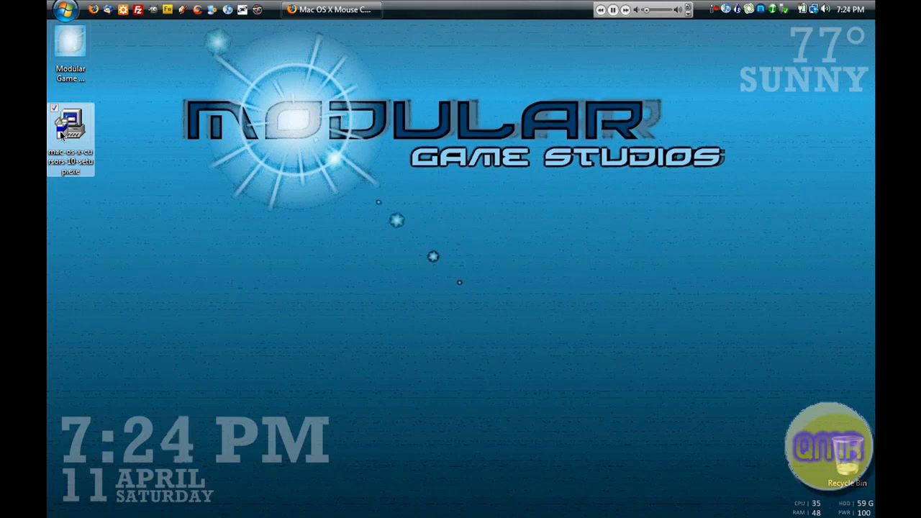
double_click(60, 131)
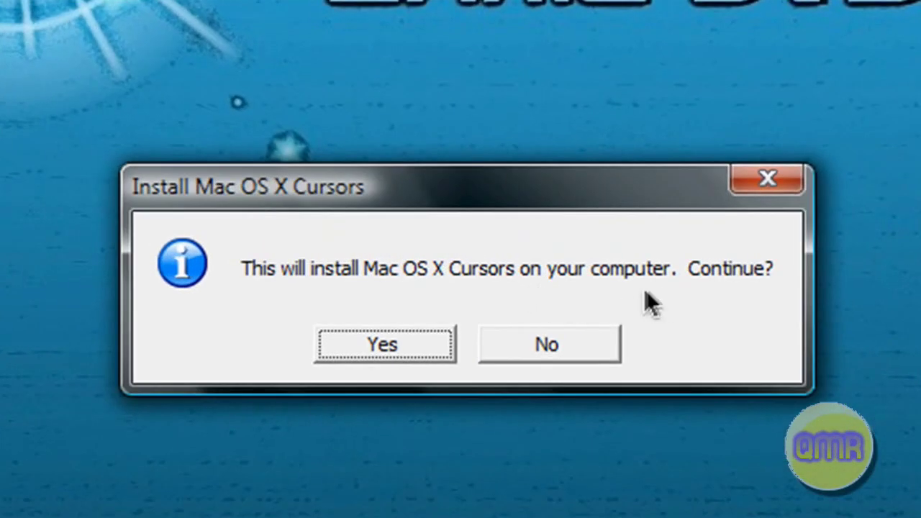
click(416, 337)
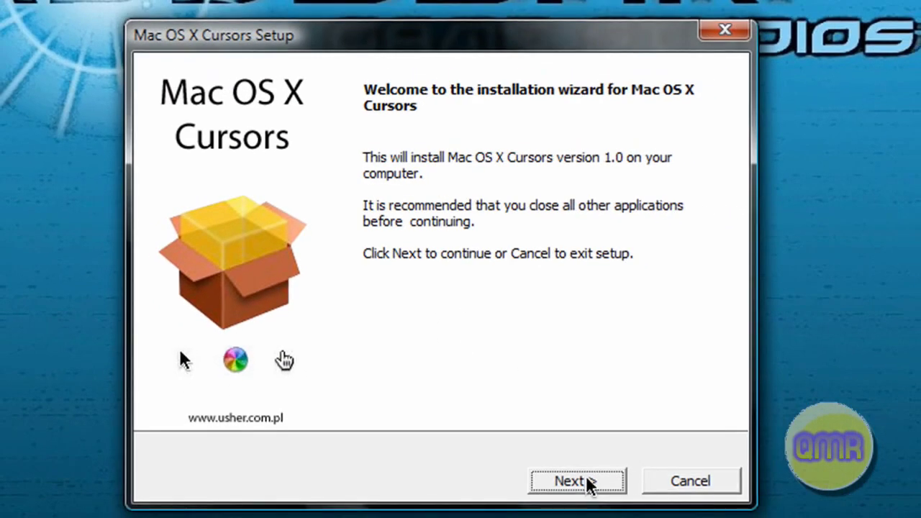
click(590, 484)
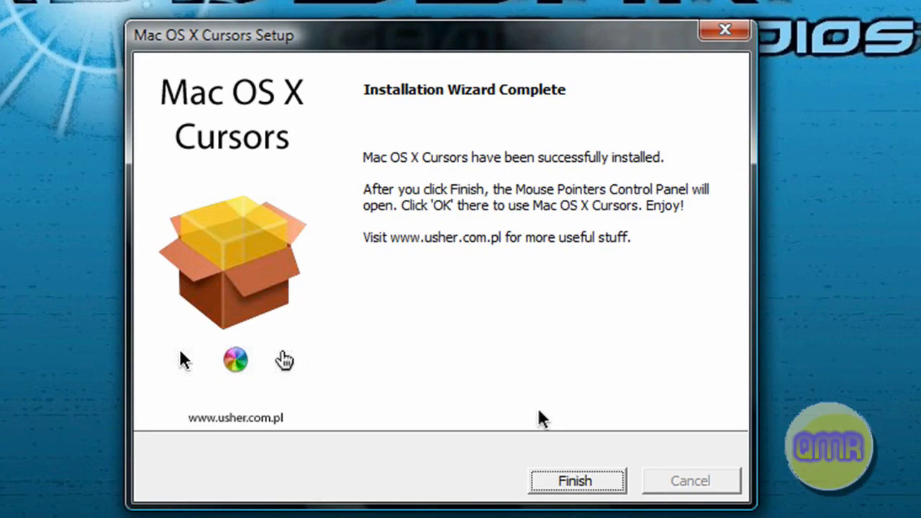
click(581, 483)
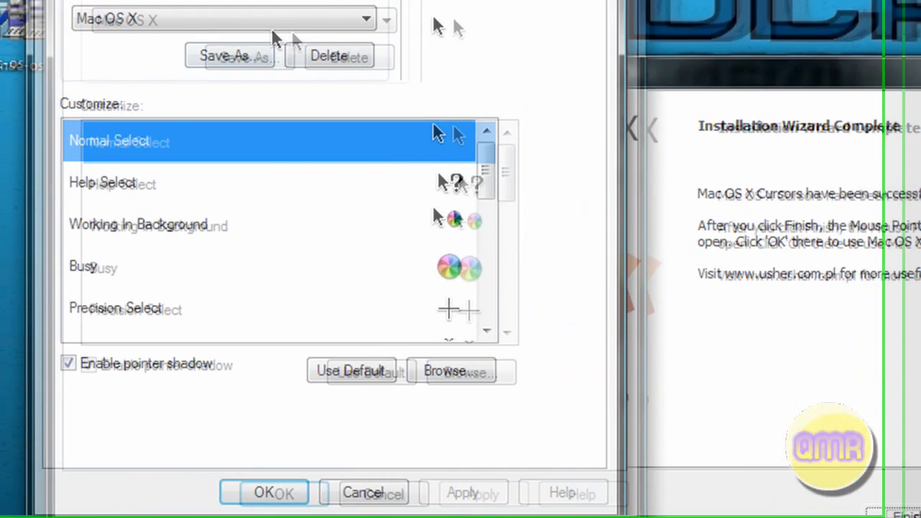
Choose the Mac OS X pointer scheme in Mouse Properties, apply it and close the dialog.
click(266, 22)
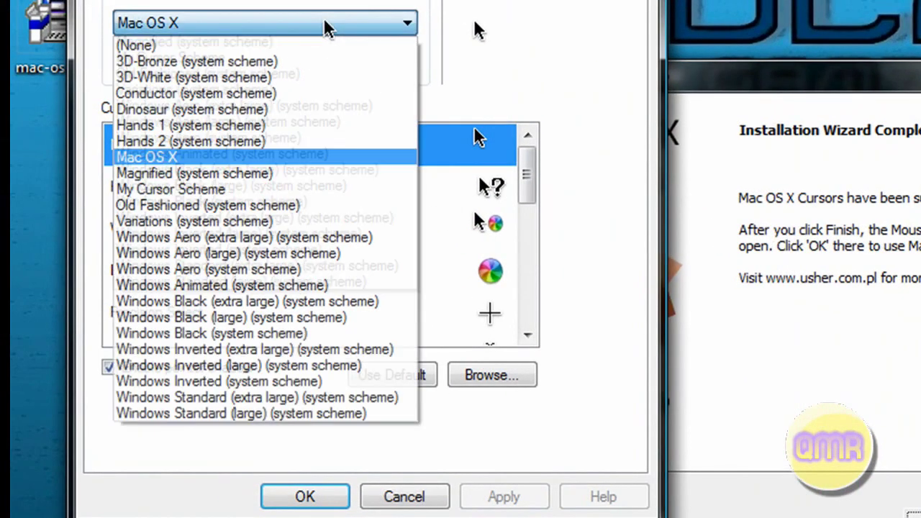
click(262, 157)
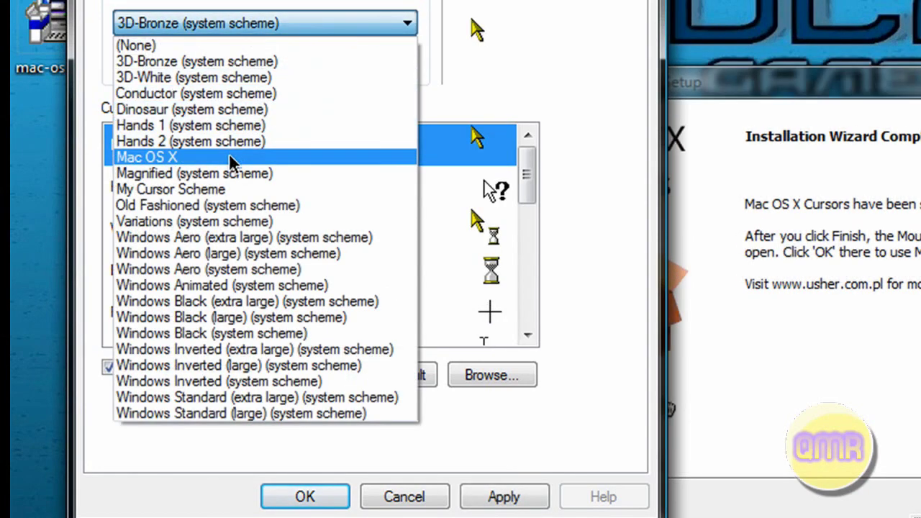
click(228, 153)
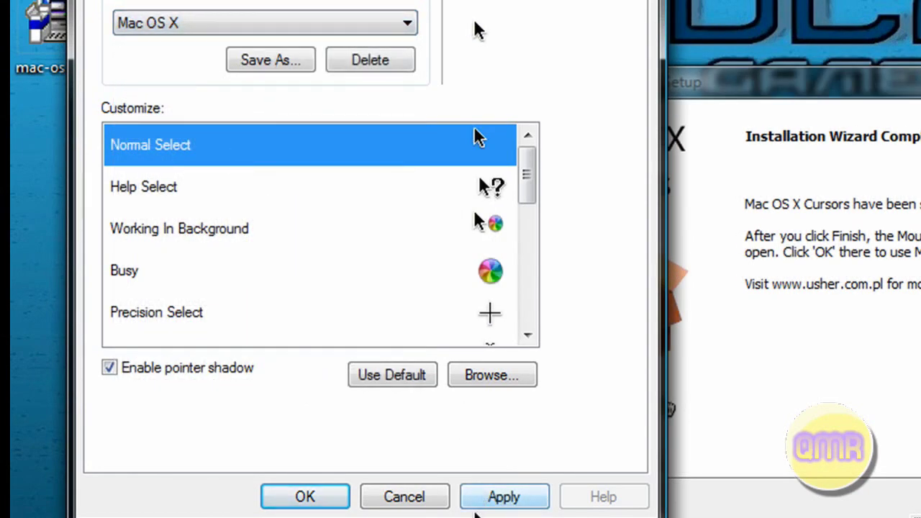
click(476, 498)
click(335, 497)
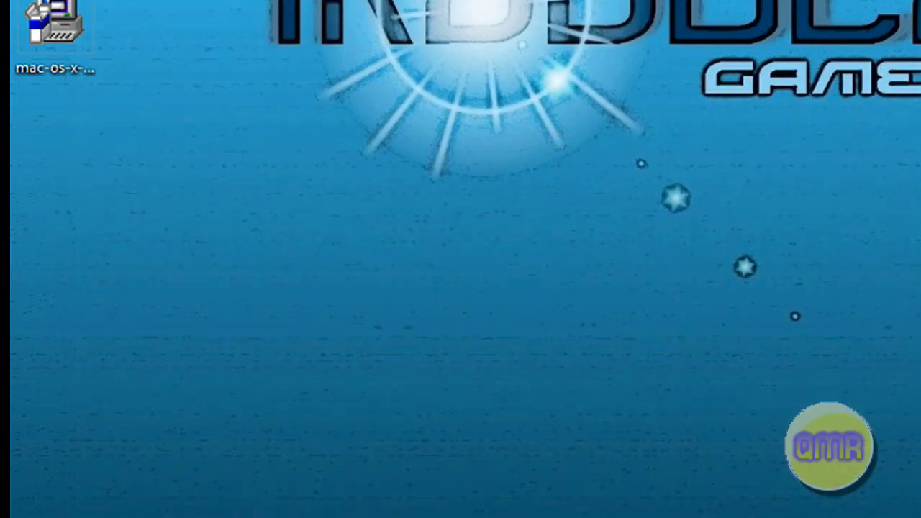
click(54, 29)
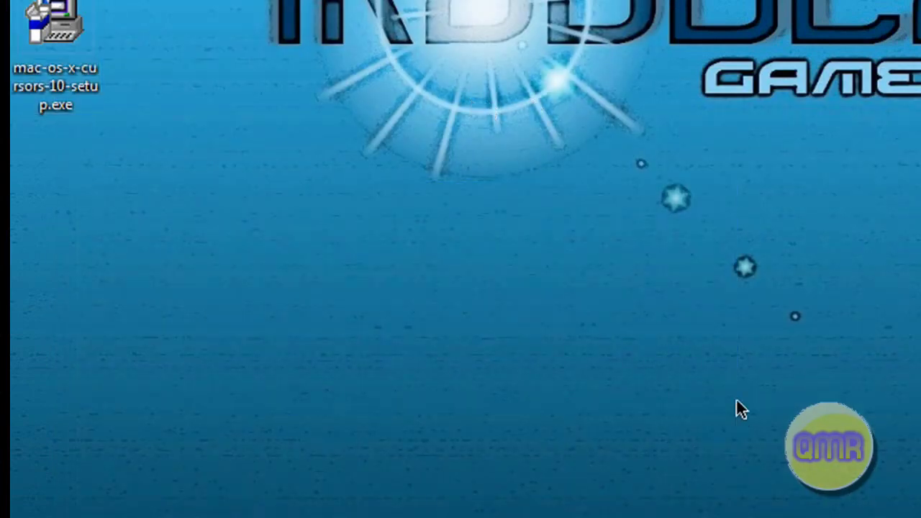